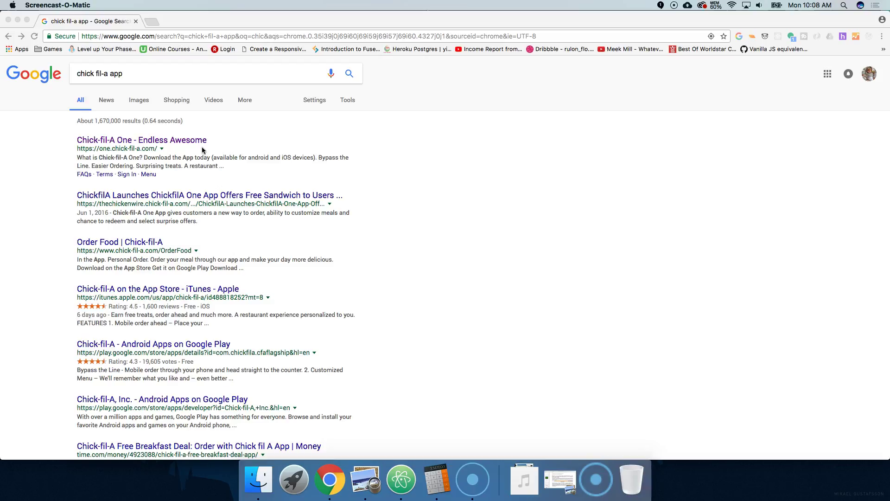
Step: Open the 'Chick-fil-A One - Endless Awesome' search result and begin paging through its sections
left_click(198, 141)
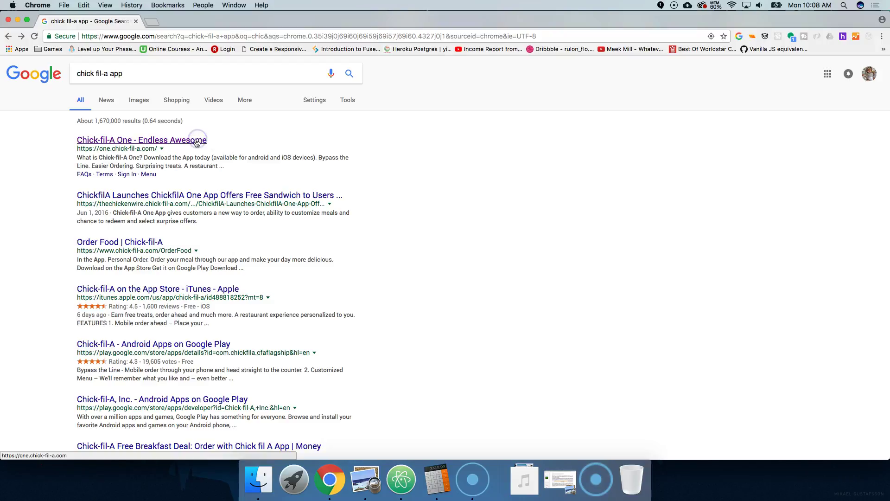
left_click(197, 141)
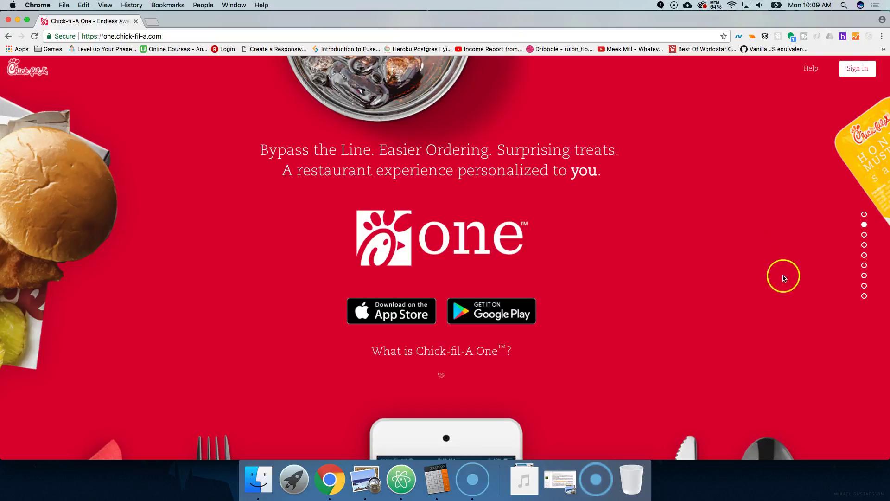
scroll(803, 203, "down", 2)
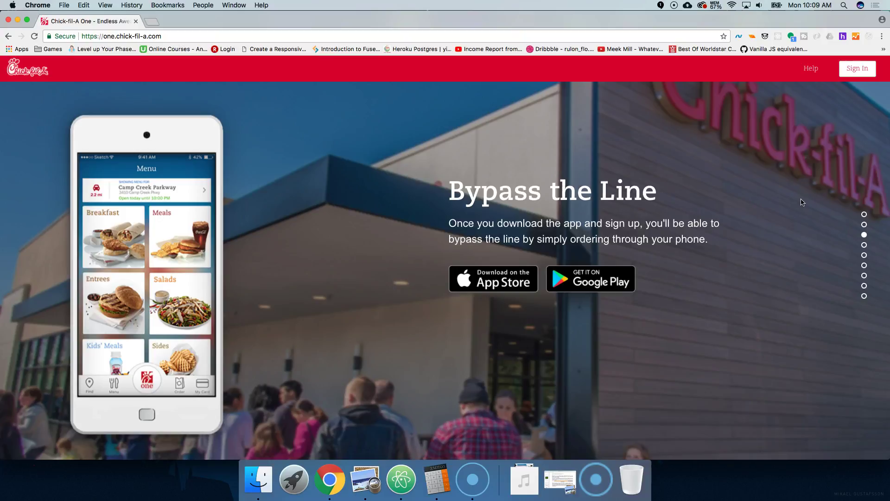
scroll(803, 203, "down", 1)
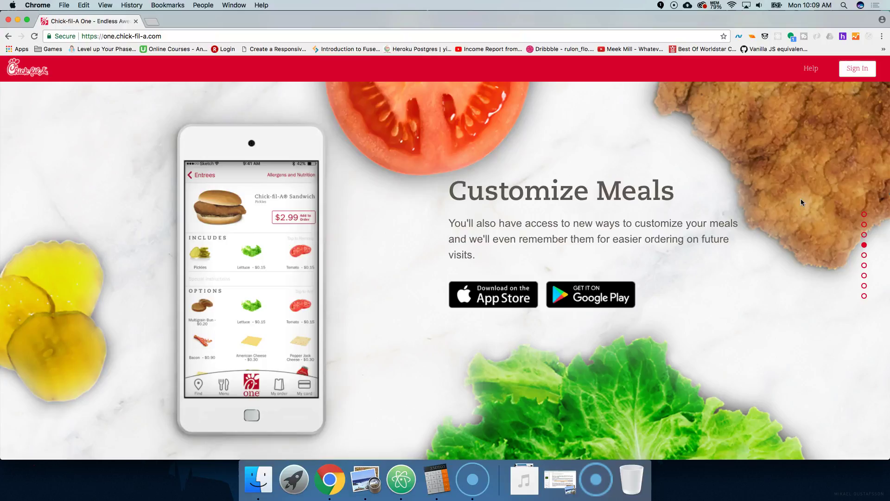
Step: Scroll the remaining Chick-fil-A One sections down to the closing benefits and help footer
scroll(802, 202, "down", 2)
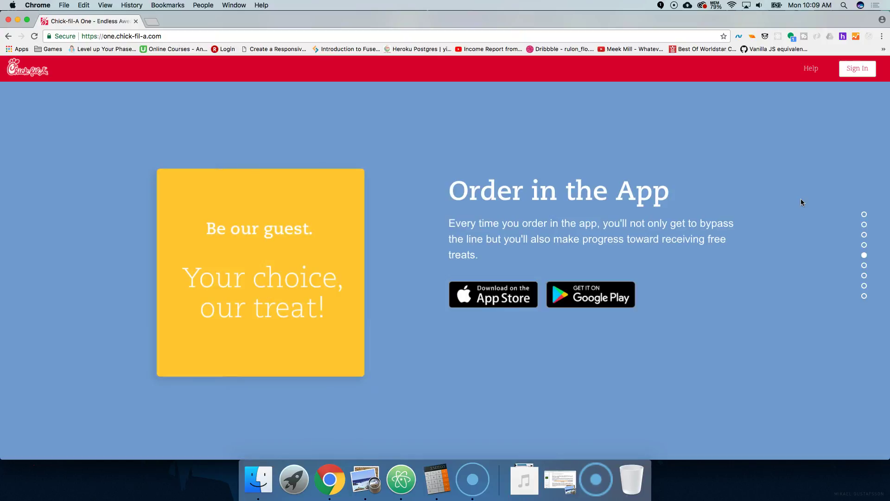
scroll(801, 202, "down", 2)
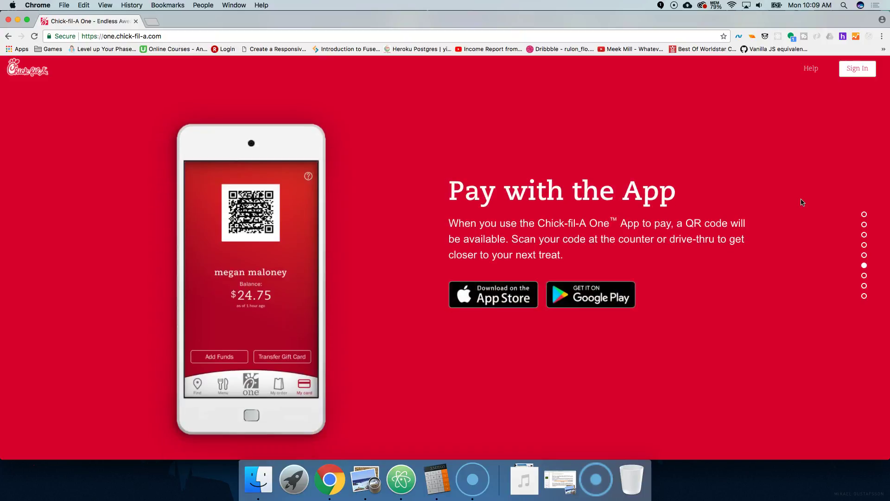
scroll(803, 202, "down", 2)
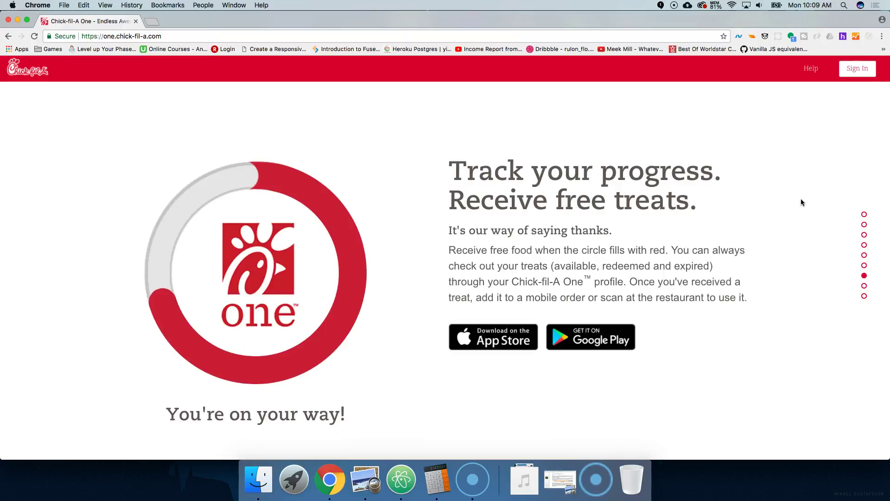
left_click(737, 211)
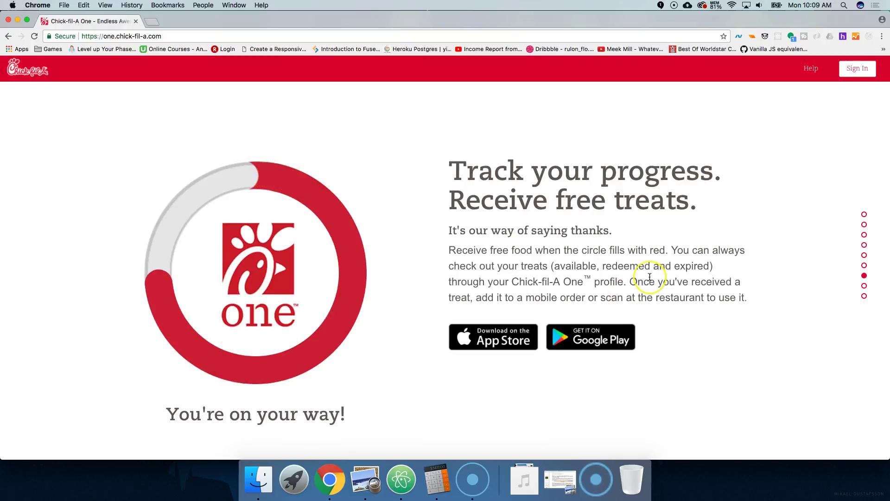
scroll(650, 277, "down", 2)
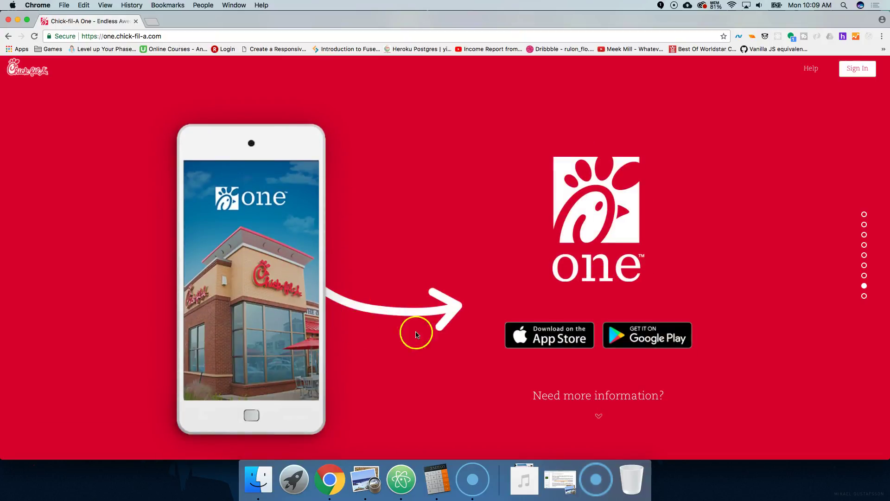
scroll(600, 395, "down", 2)
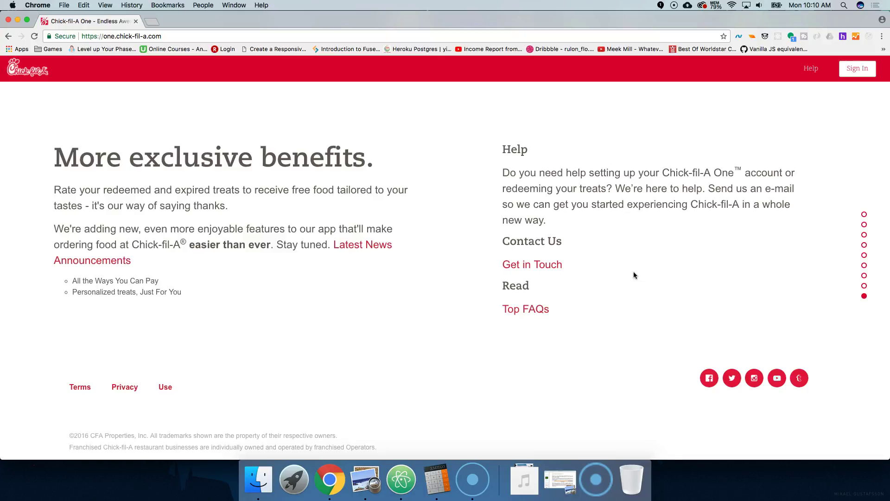
Step: Inspect the page, reload it with the Network log recording, and filter requests to JS
right_click(441, 264)
left_click(492, 384)
right_click(491, 377)
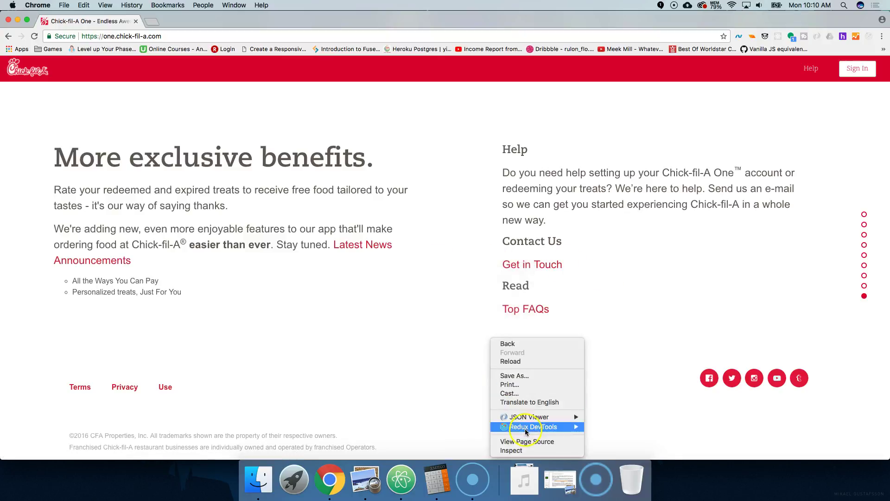
left_click(521, 450)
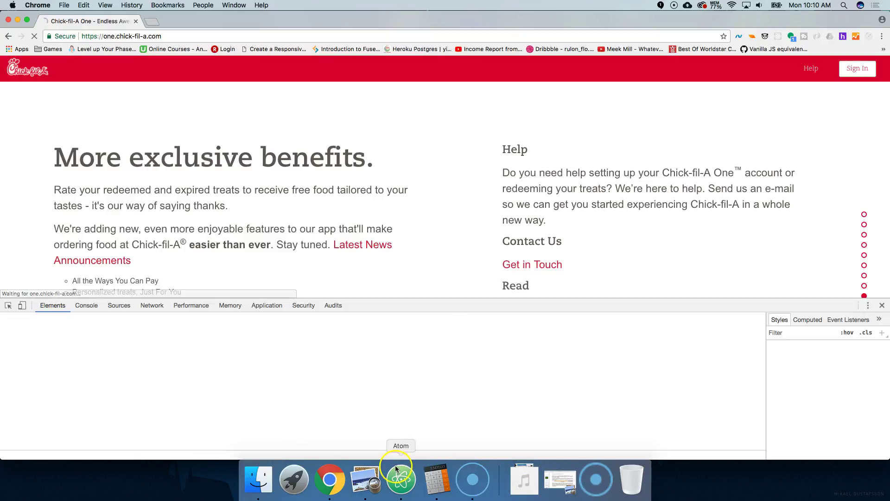
key("super+r")
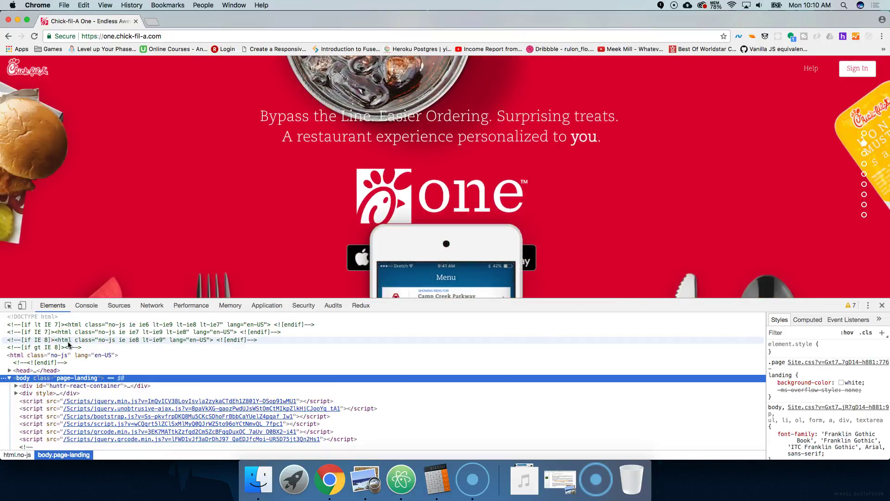
left_click(151, 306)
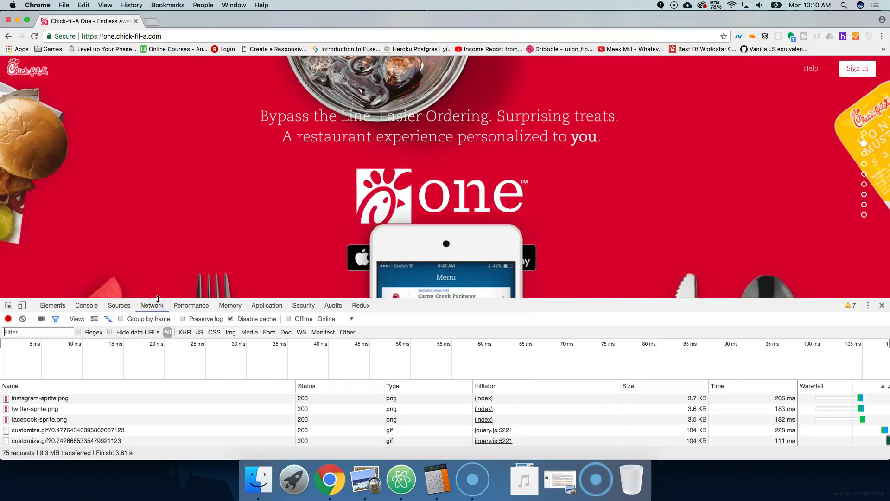
left_click(32, 36)
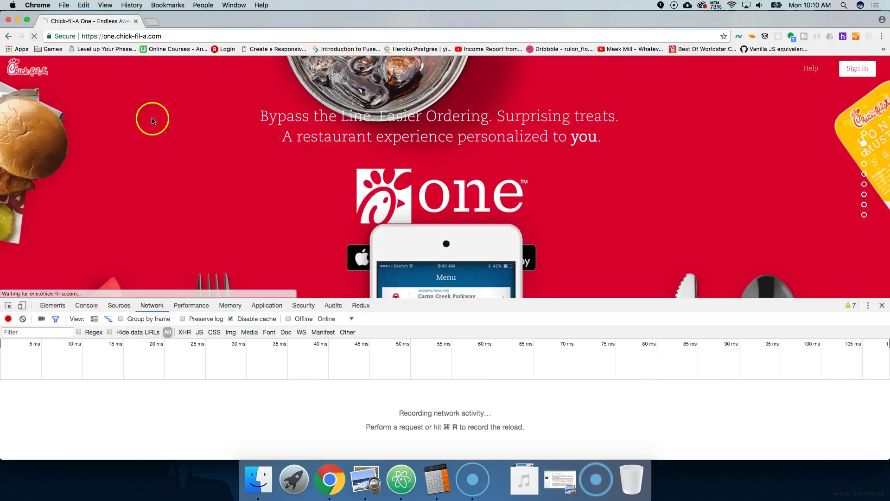
left_click(201, 332)
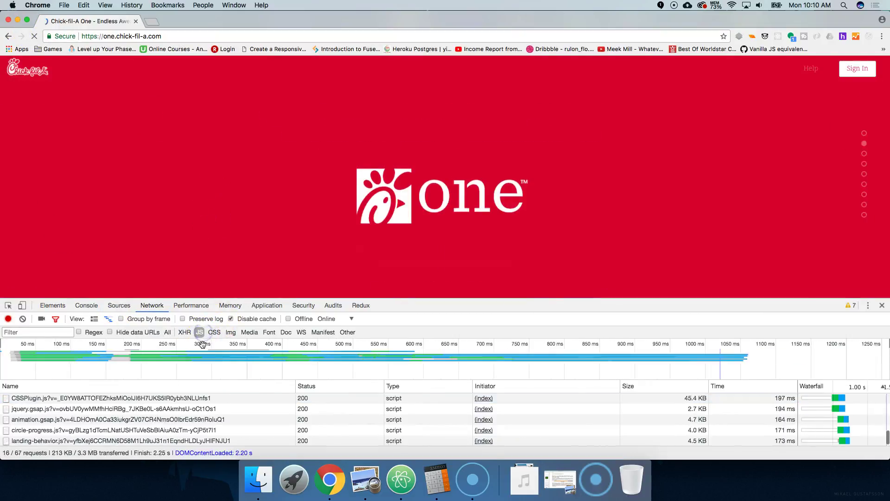
Step: Enlarge the DevTools panel, browse the script rows including circle-progress, and reload the log
left_click_drag(462, 299, 461, 200)
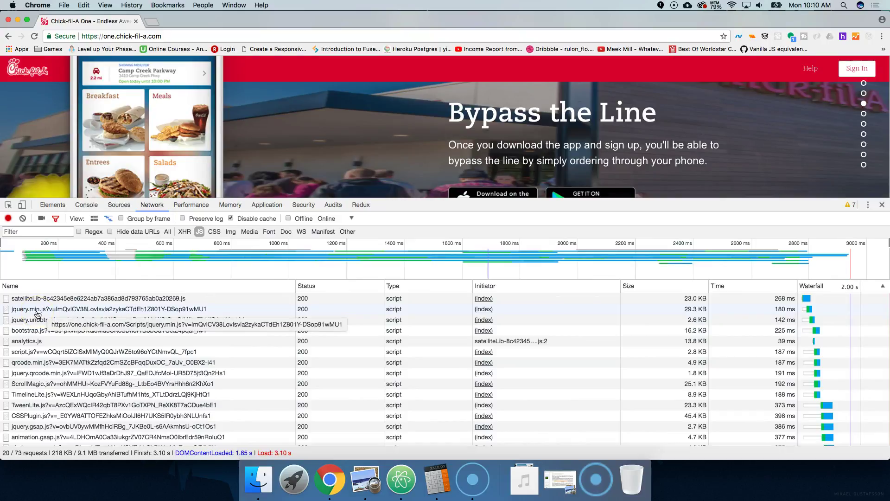
scroll(41, 311, "down", 3)
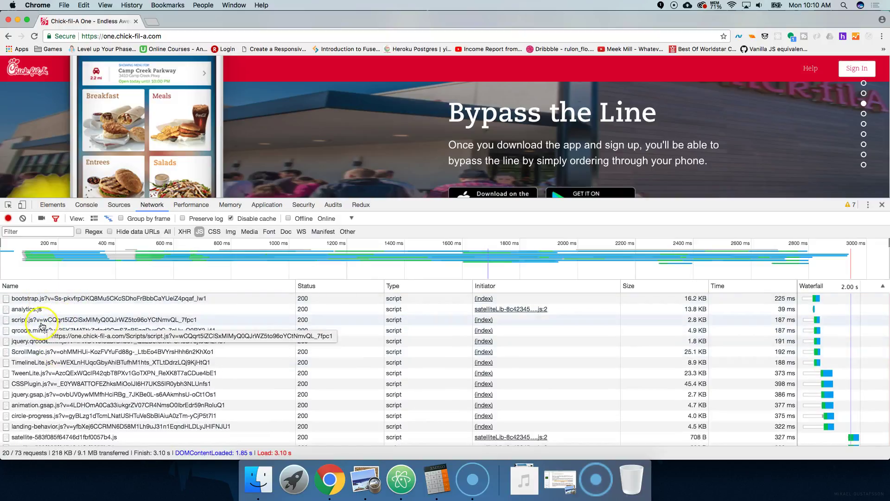
scroll(37, 323, "down", 2)
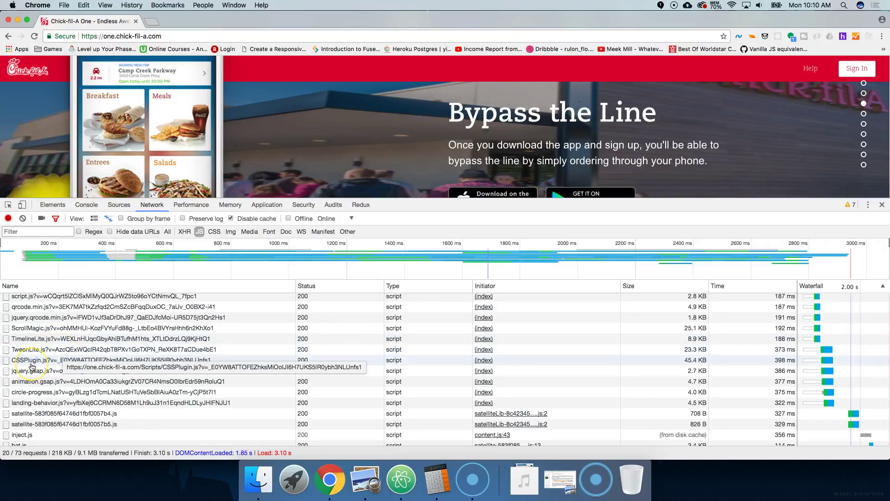
scroll(60, 369, "down", 1)
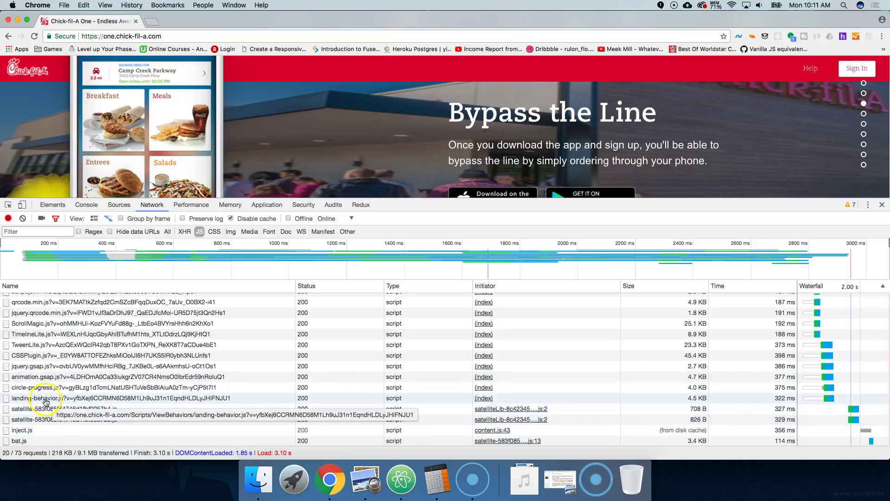
left_click(122, 390)
key("super+r")
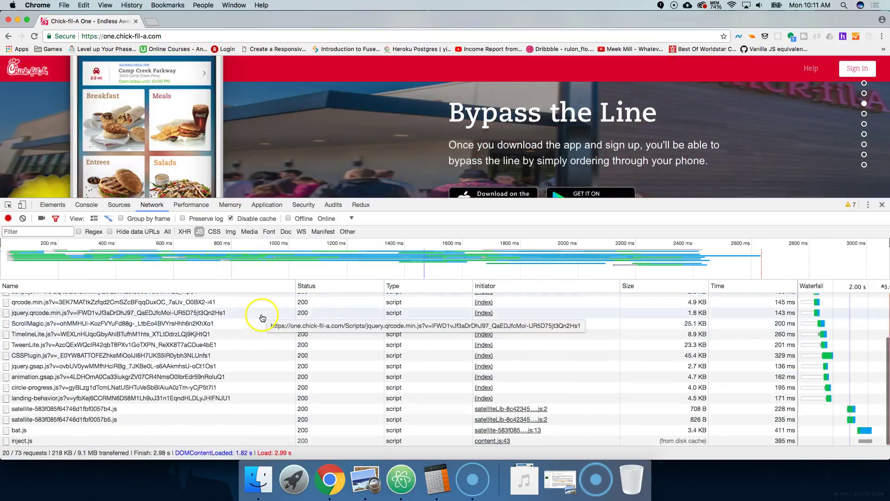
Step: Close DevTools and review Wappalyzer's stack: jQuery, ASP.NET 4.0.30319, Bootstrap, IIS 8.5, Incapsula
left_click(883, 206)
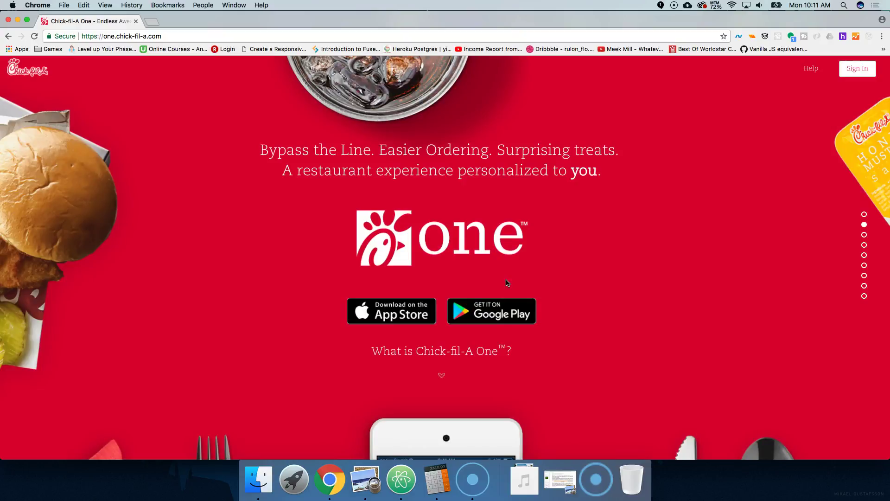
left_click(741, 36)
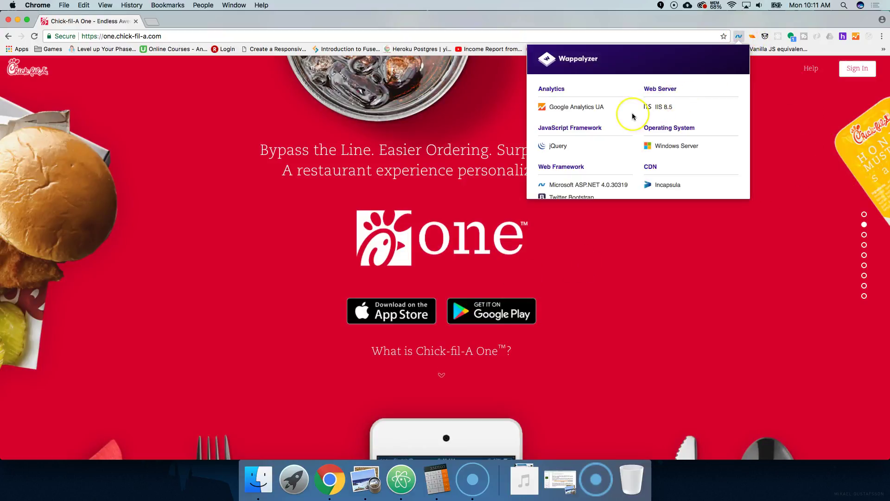
scroll(633, 116, "down", 1)
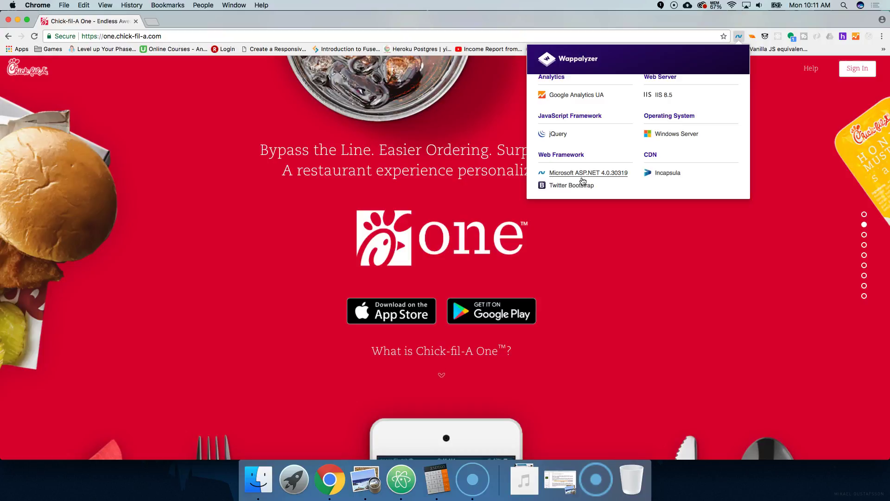
scroll(583, 181, "up", 1)
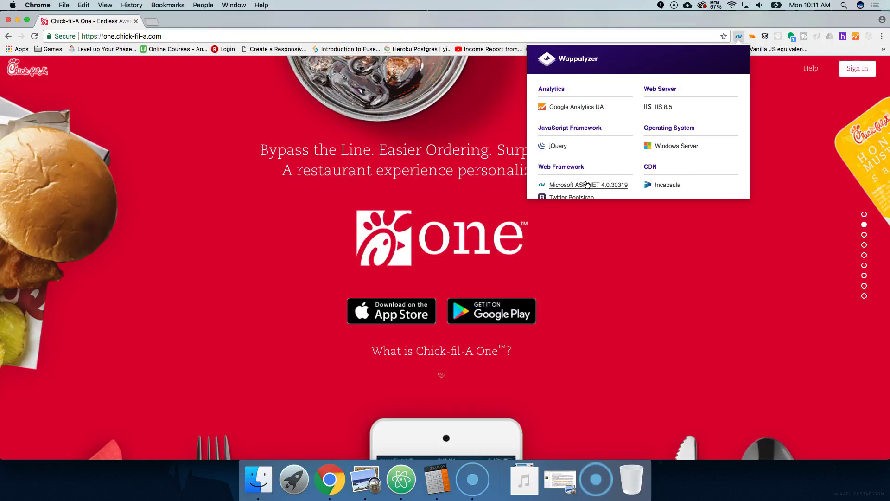
scroll(588, 183, "down", 1)
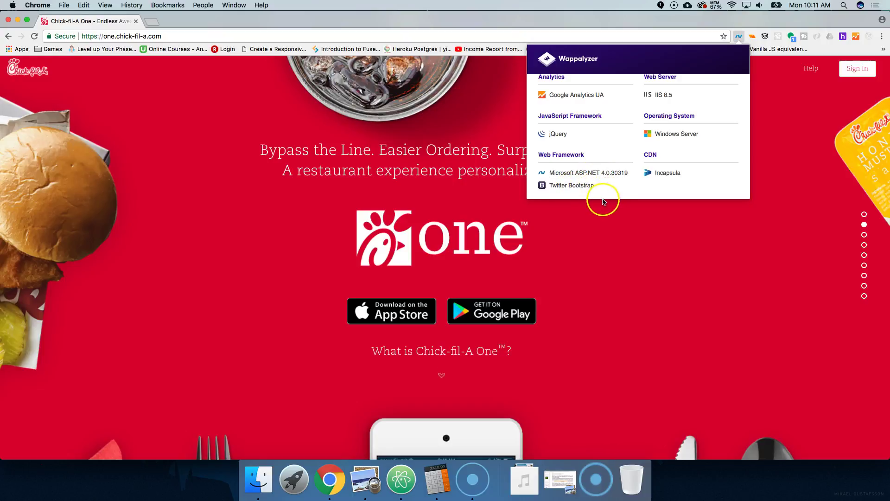
scroll(603, 185, "up", 1)
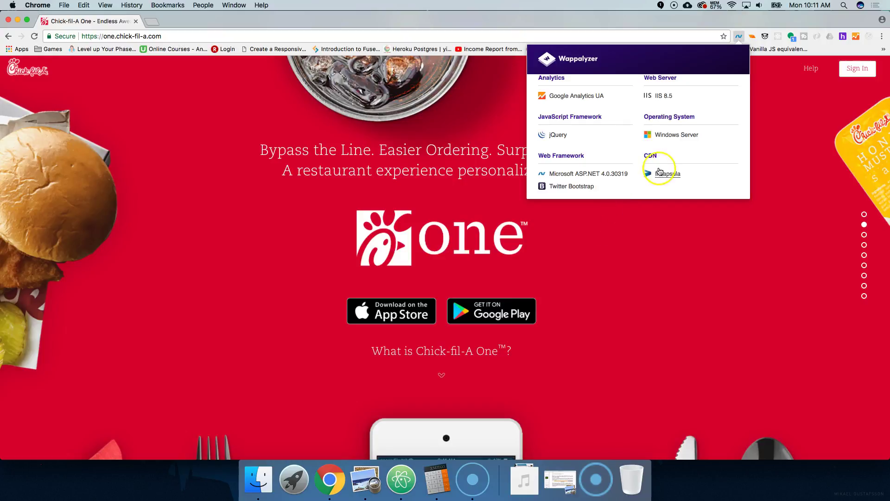
scroll(617, 174, "down", 1)
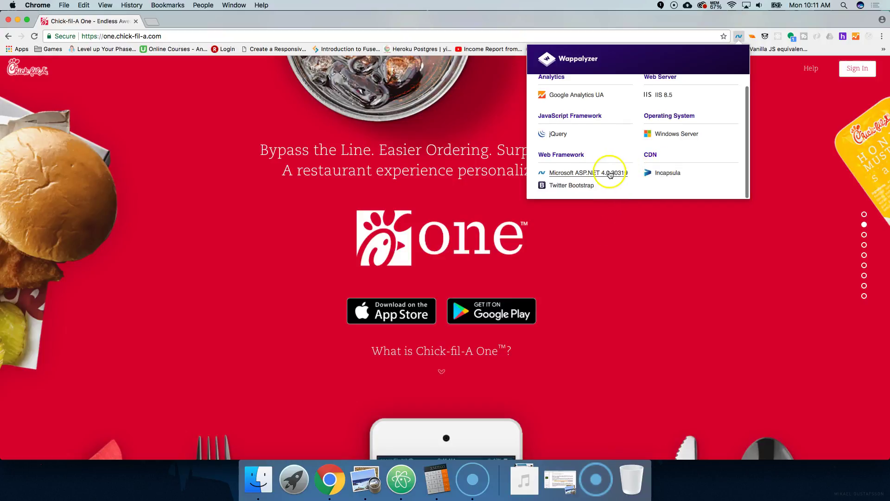
Step: Open Wappalyzer's 'Websites using Incapsula' page and scroll through it
left_click(666, 176)
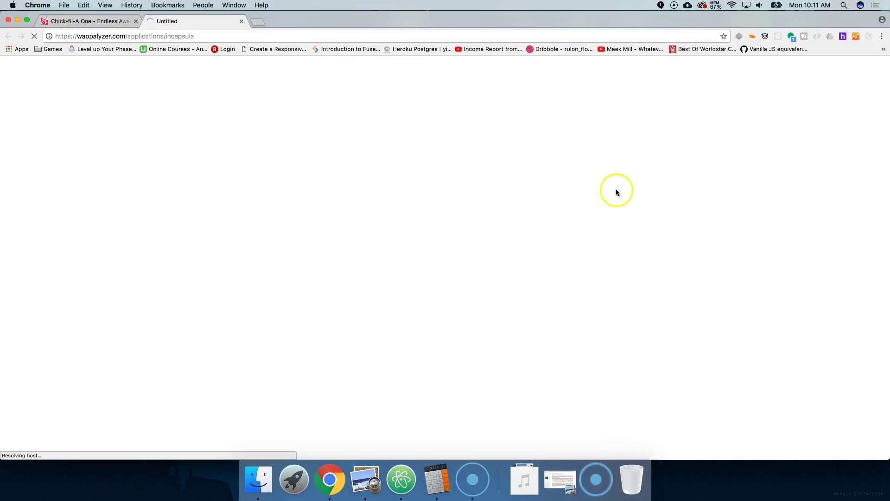
scroll(354, 202, "down", 3)
scroll(353, 202, "up", 3)
scroll(354, 202, "down", 5)
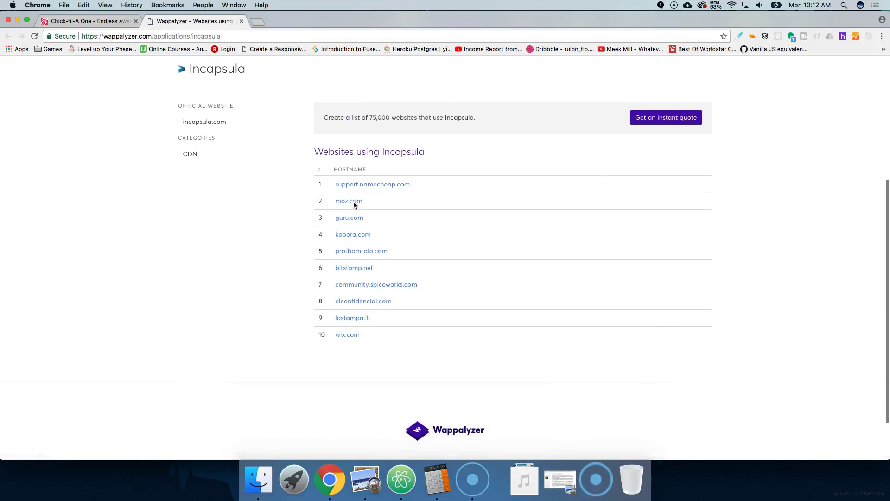
Step: Visit incapsula.com, then return to the Incapsula websites list led by support.namecheap.com
left_click(214, 125)
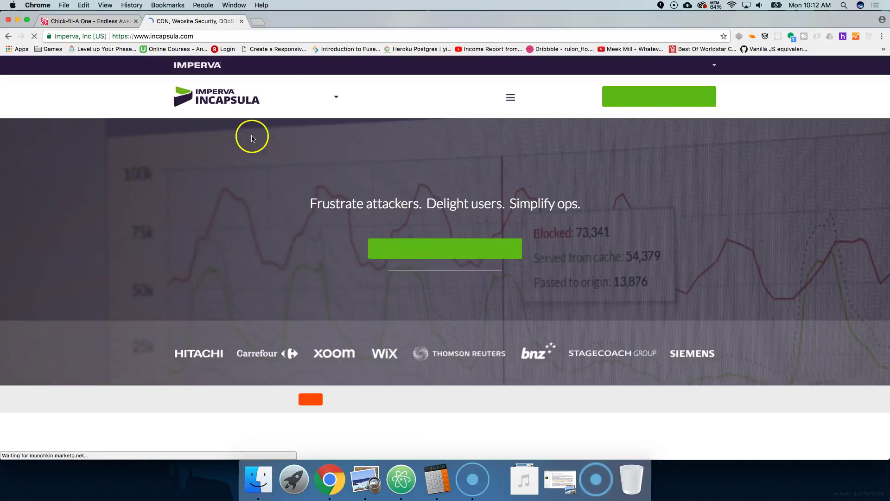
right_click(494, 162)
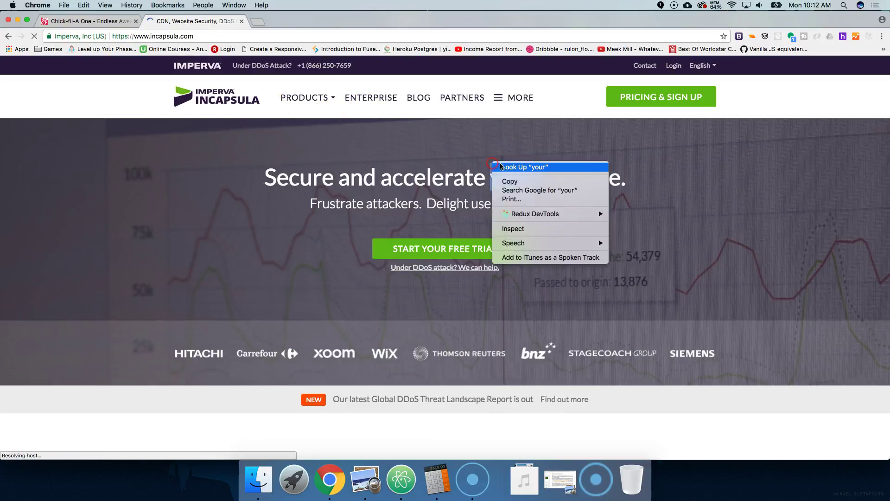
left_click(449, 163)
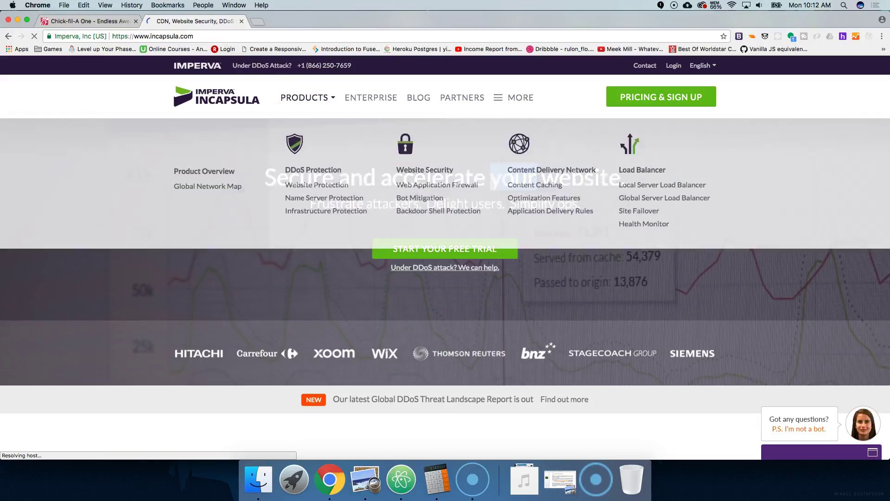
left_click(7, 40)
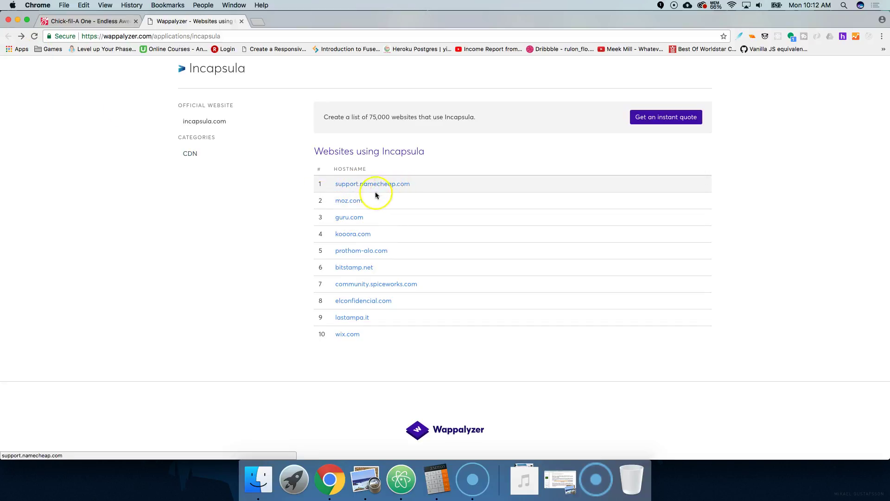
scroll(343, 190, "down", 1)
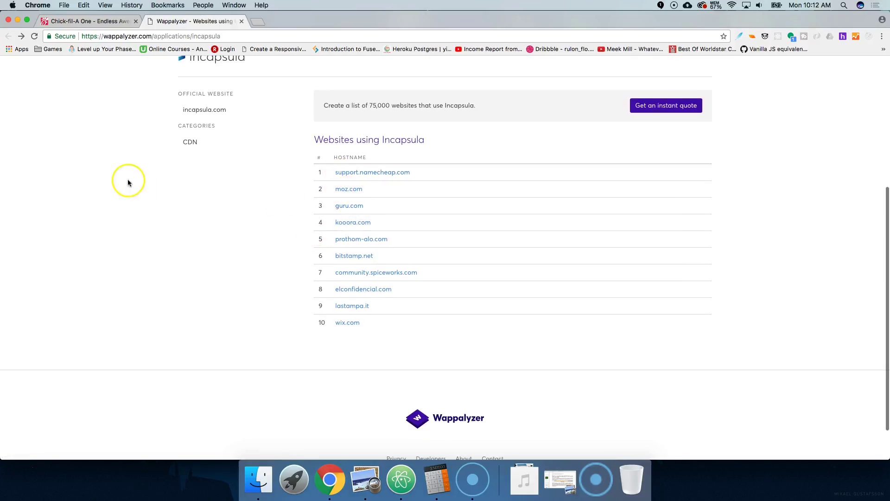
Step: Close the Wappalyzer tab and page the Chick-fil-A One site down to the One app download panel
left_click(241, 21)
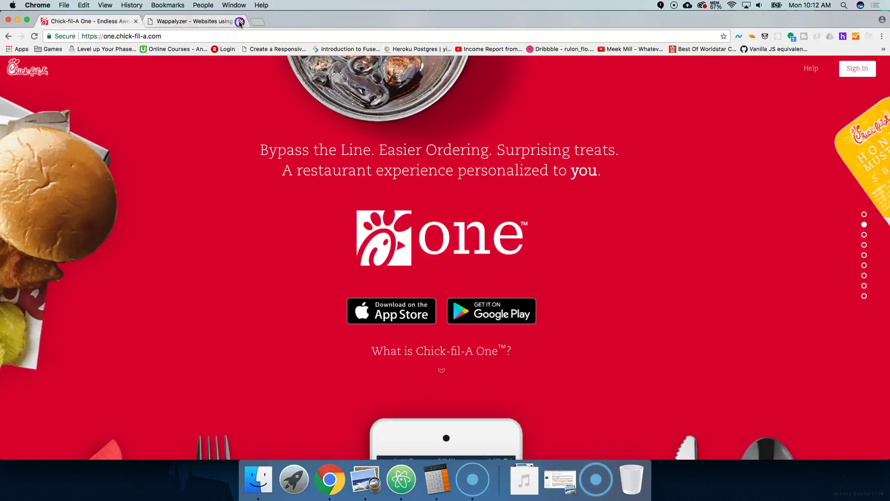
scroll(351, 132, "down", 5)
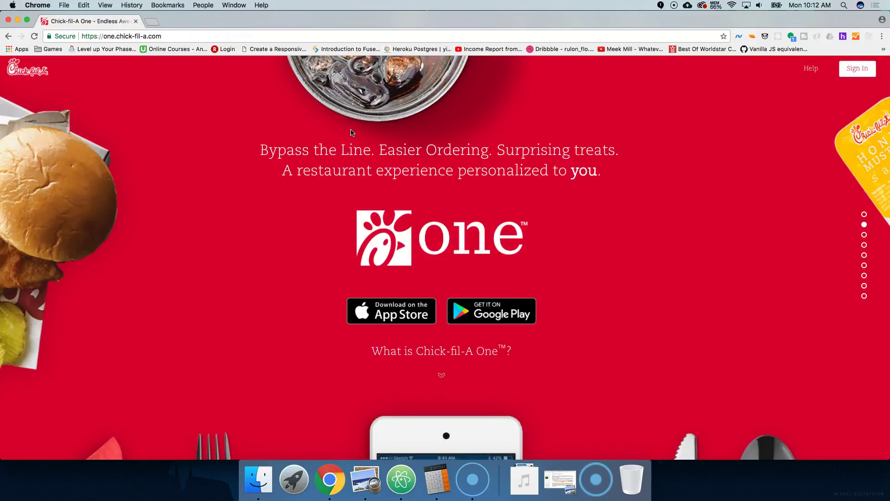
scroll(351, 132, "down", 3)
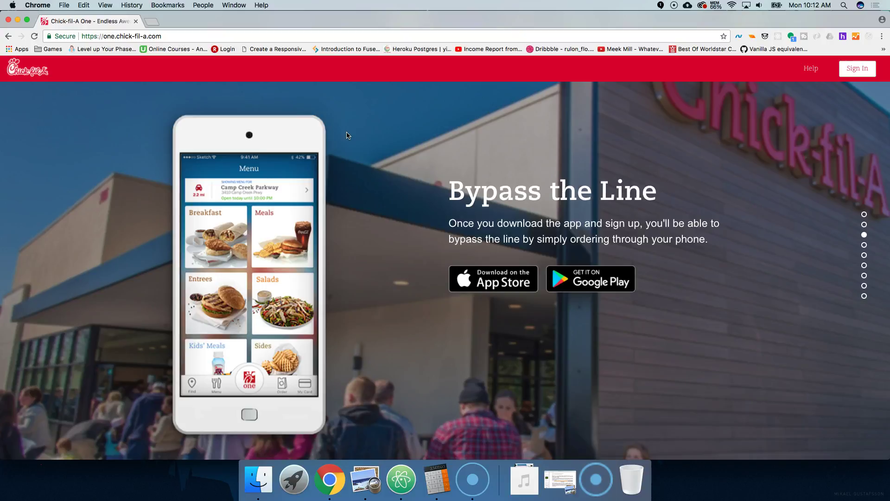
scroll(467, 137, "down", 5)
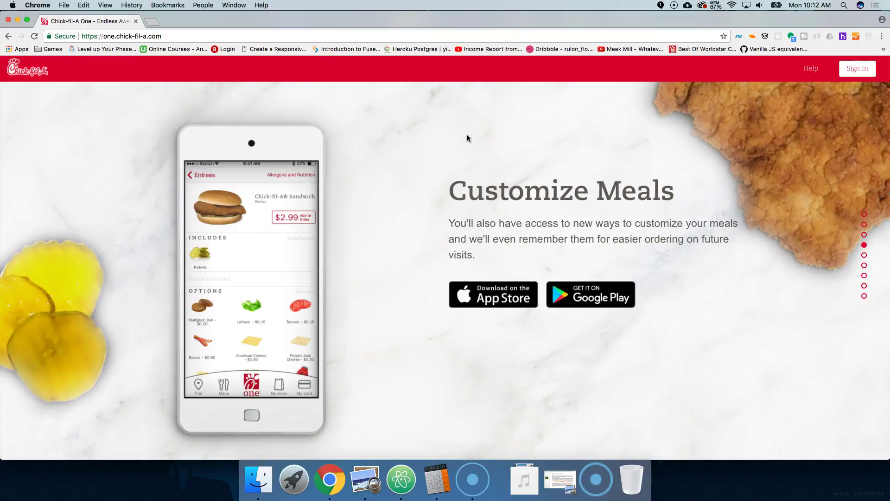
scroll(467, 137, "down", 2)
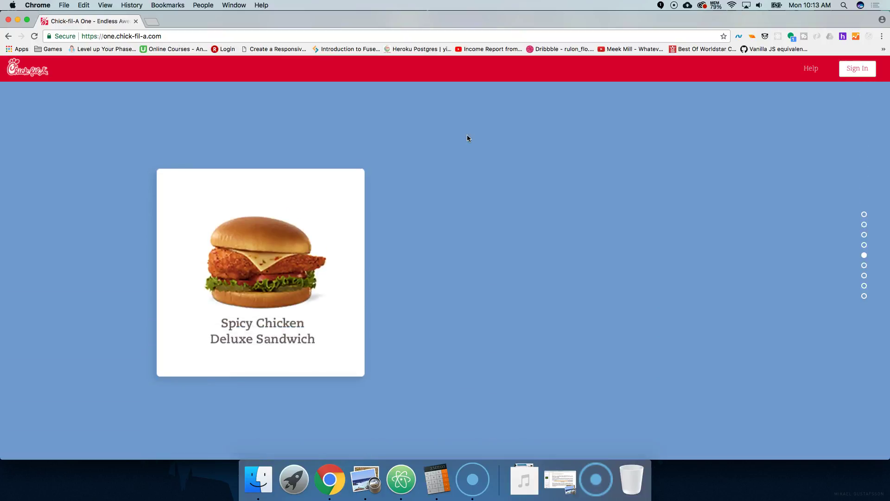
scroll(467, 137, "down", 2)
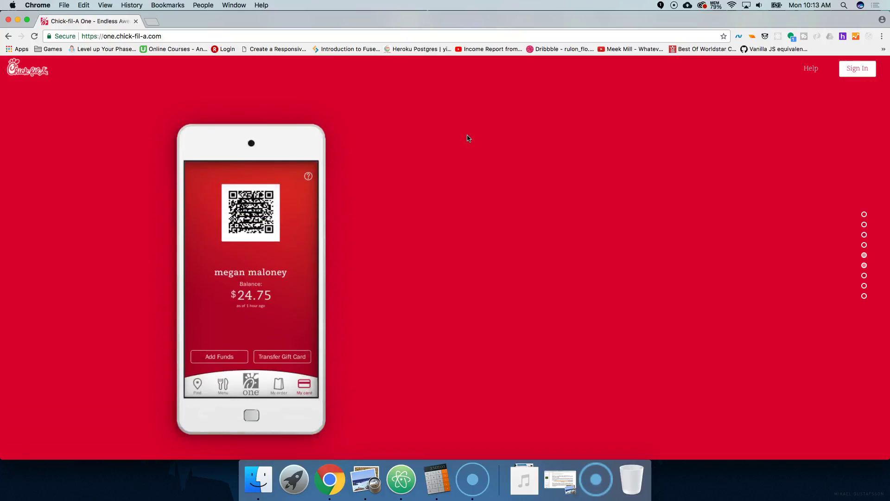
scroll(467, 136, "down", 2)
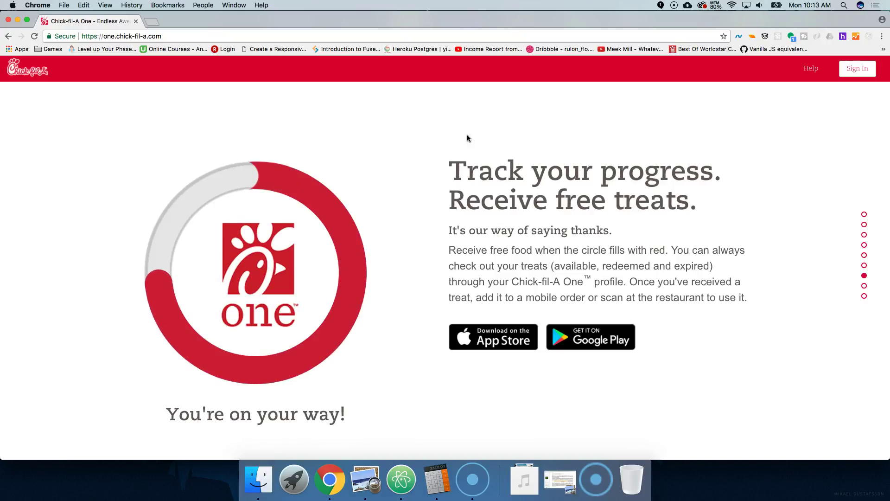
scroll(467, 138, "down", 2)
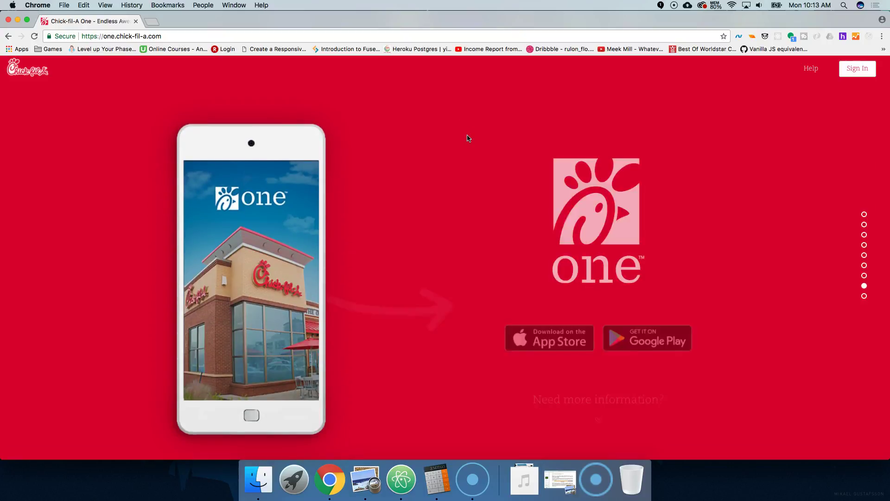
scroll(467, 138, "down", 2)
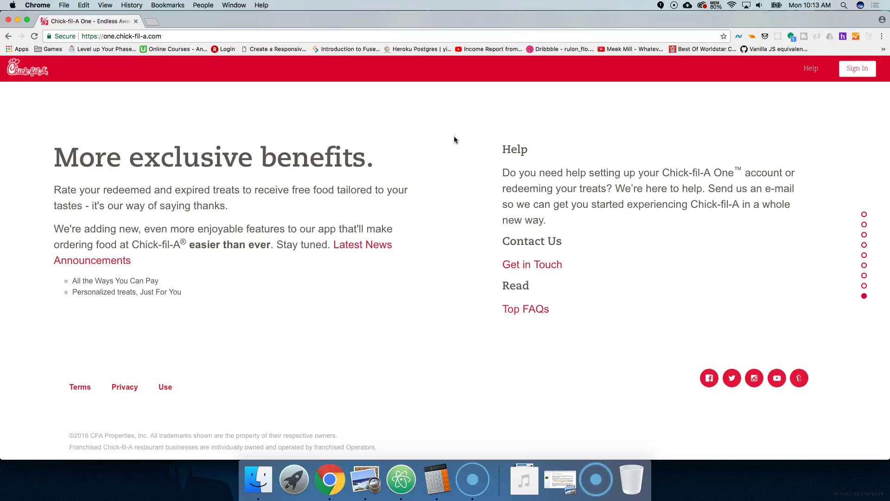
Step: Reload the page with DevTools' Network log open, shrink the panel, then close DevTools
right_click(425, 145)
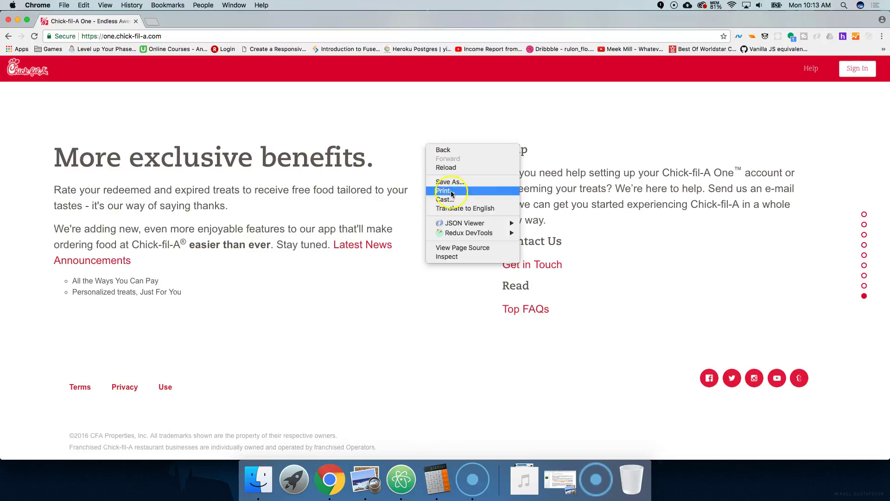
left_click(457, 255)
key("cmd+r")
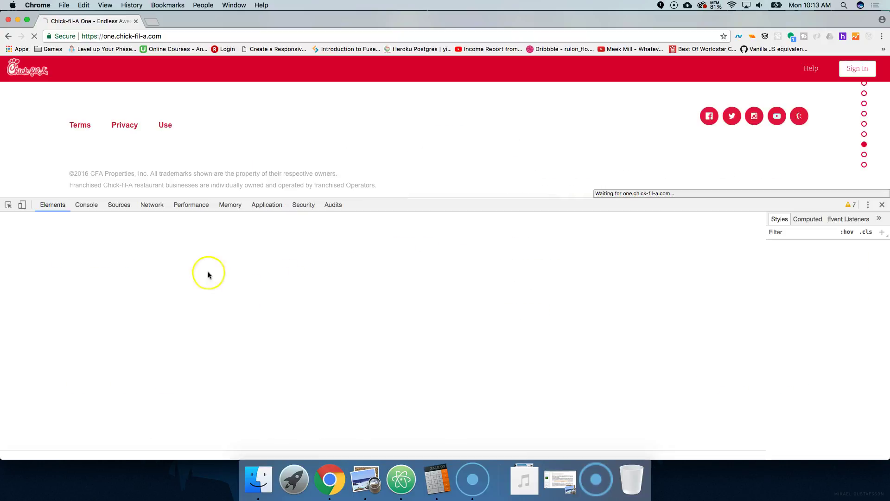
left_click(157, 204)
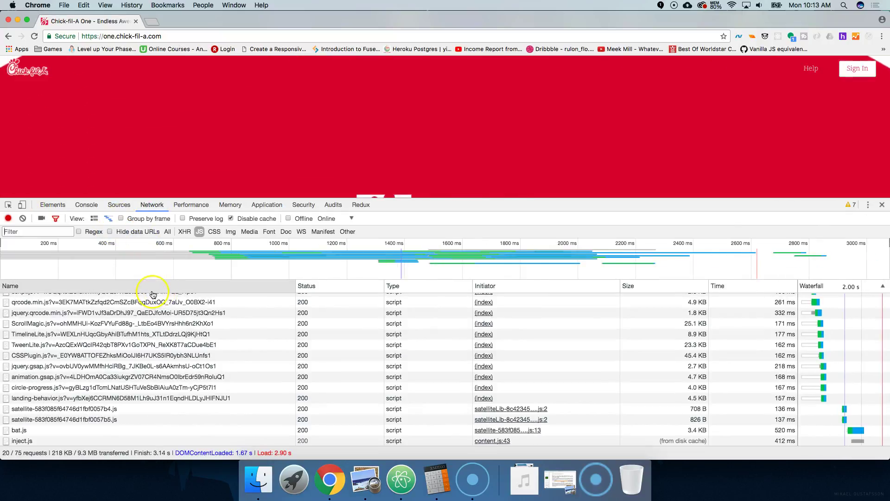
scroll(153, 341, "up", 3)
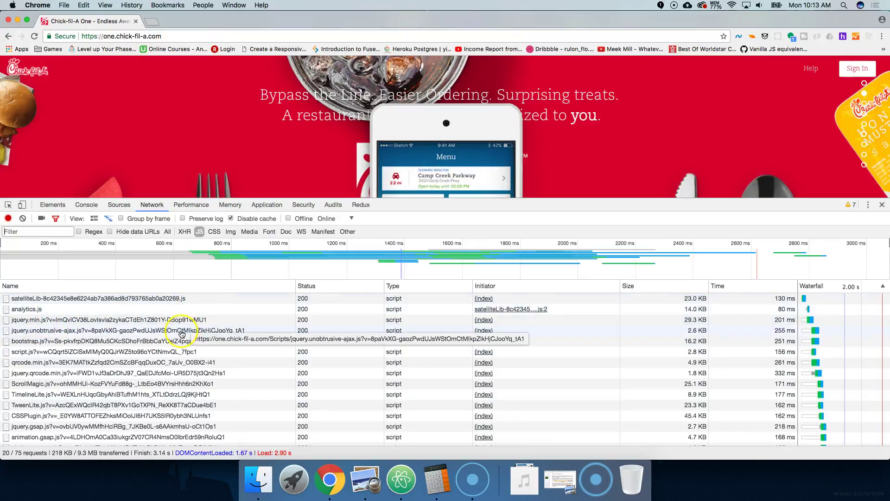
left_click_drag(622, 206, 609, 303)
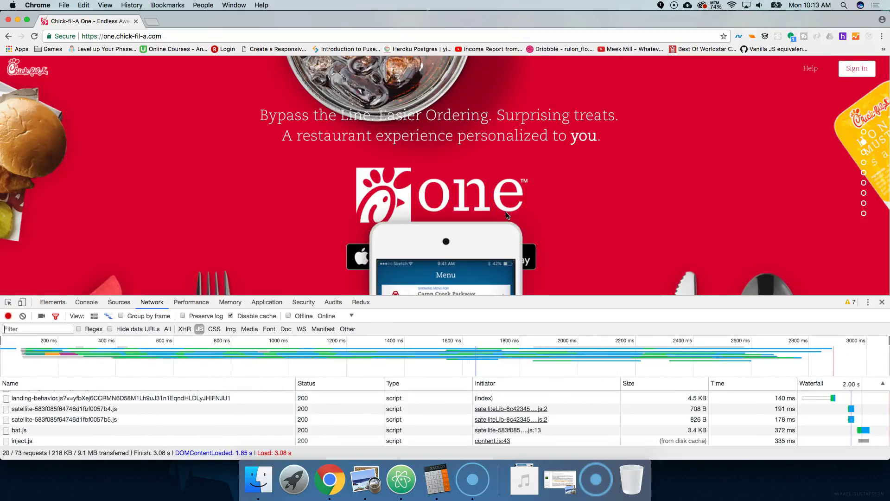
scroll(722, 200, "down", 2)
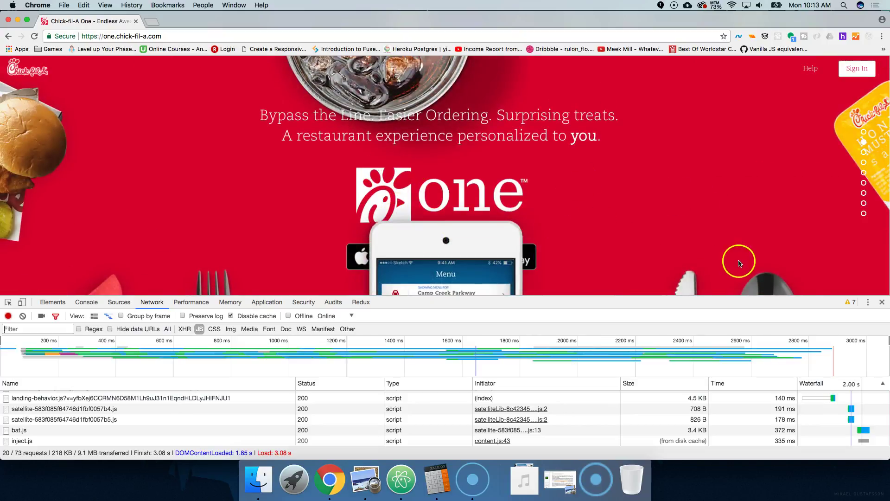
left_click(882, 302)
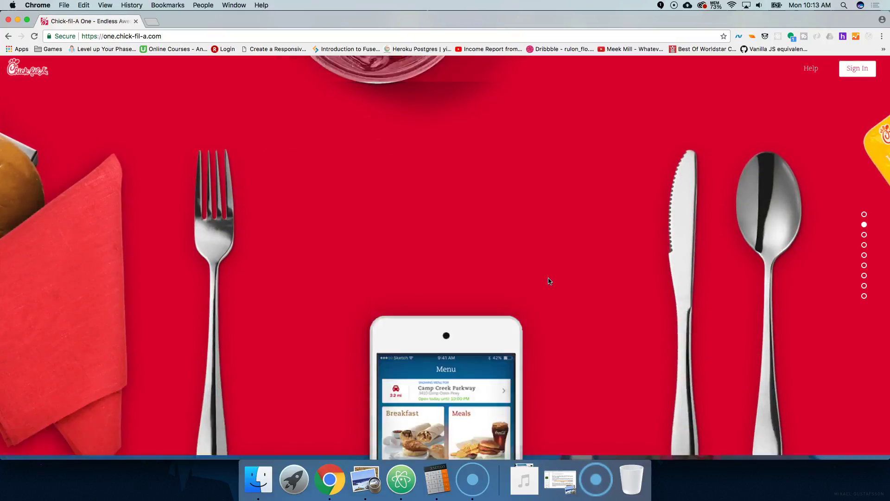
Step: Scroll down and open the Chick-fil-A One Sign In page
scroll(548, 280, "down", 5)
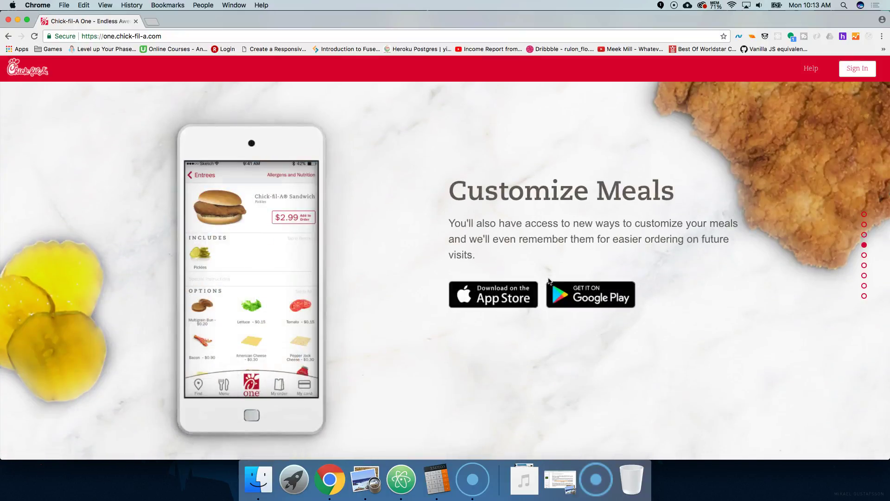
scroll(548, 280, "down", 3)
scroll(549, 281, "down", 3)
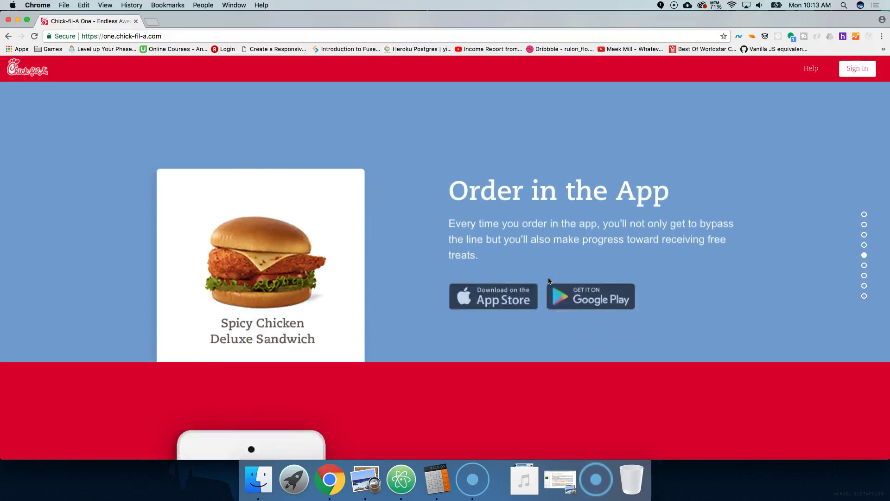
left_click(855, 69)
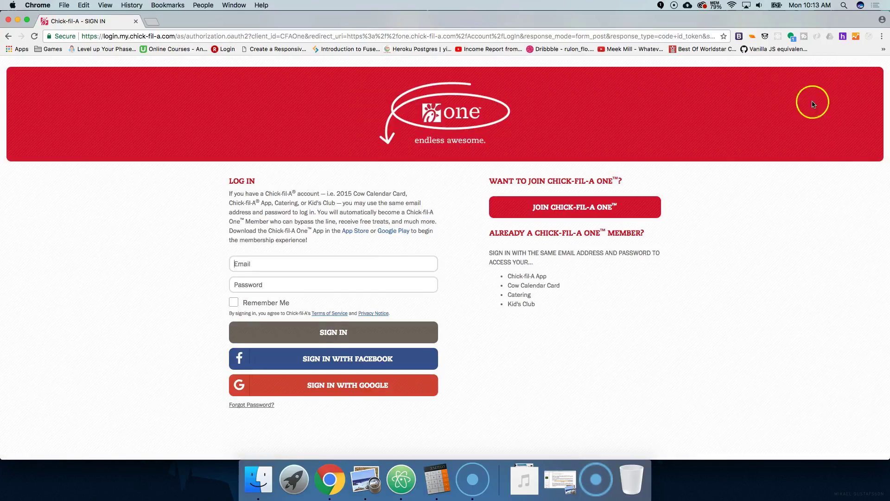
Step: Review Wappalyzer's technologies on the login page, such as jQuery 1.12.3 and Incapsula
left_click(740, 37)
scroll(690, 145, "down", 2)
scroll(651, 131, "down", 1)
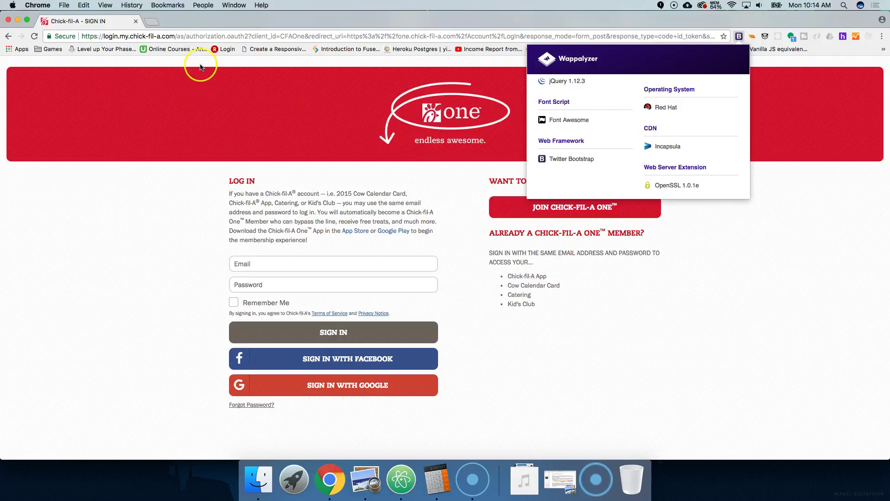
left_click(207, 121)
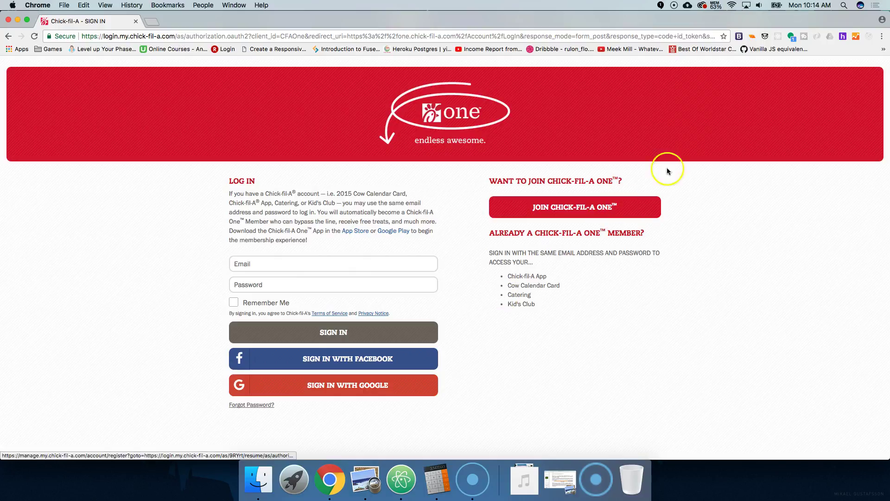
Step: Recheck the Wappalyzer list, then go Back to the Chick-fil-A One home page
left_click(738, 37)
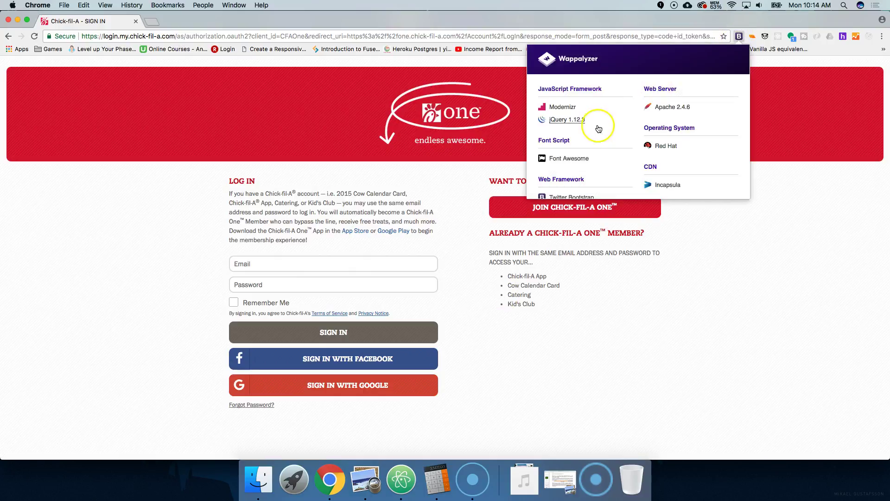
scroll(599, 124, "down", 2)
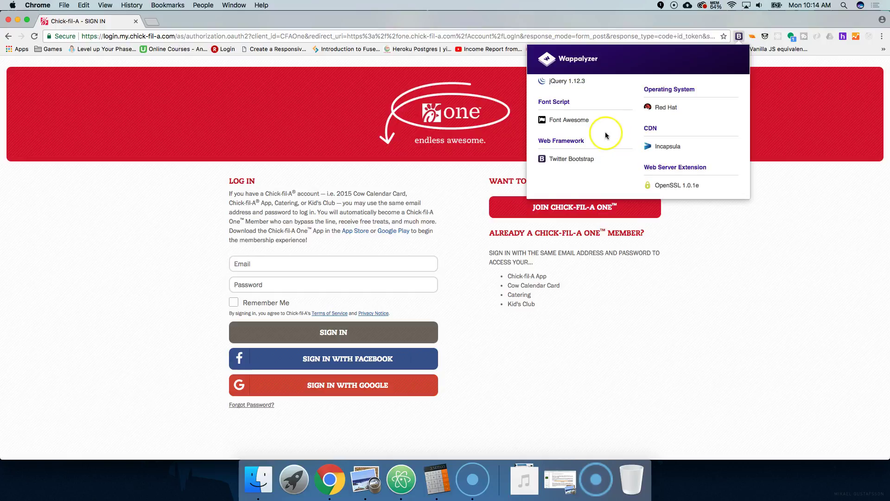
left_click(475, 257)
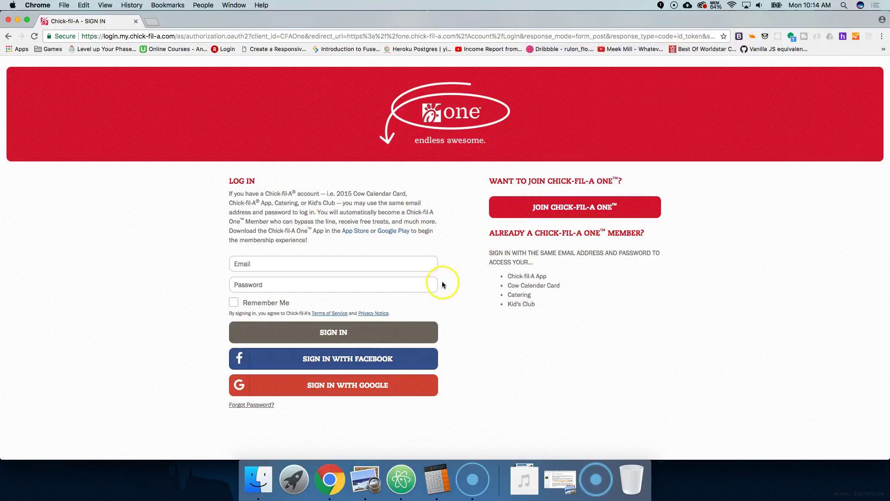
right_click(485, 227)
left_click(494, 231)
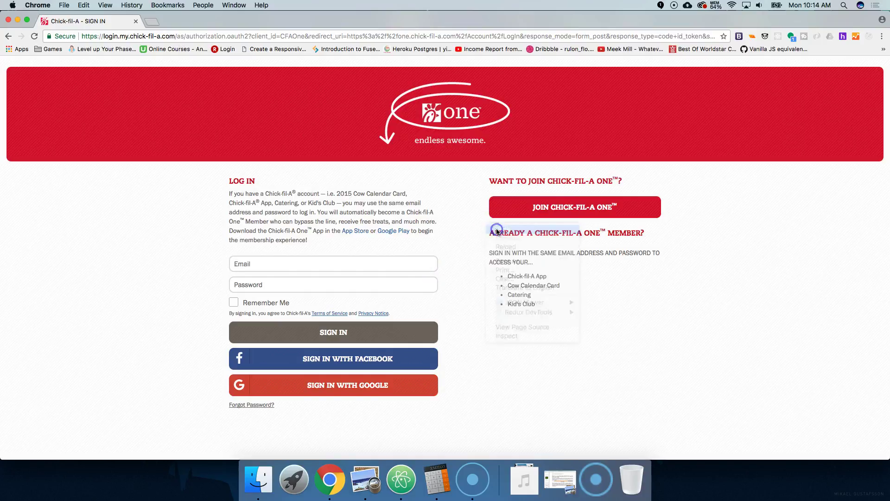